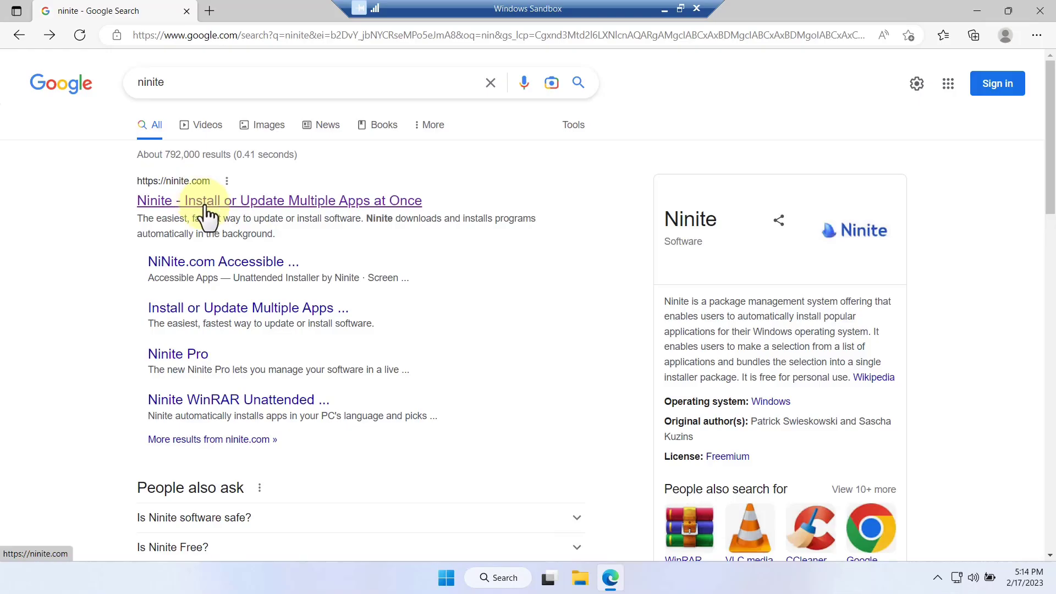
# - Open the Ninite website from the search results and go to its list of selectable apps
pyautogui.click(208, 215)
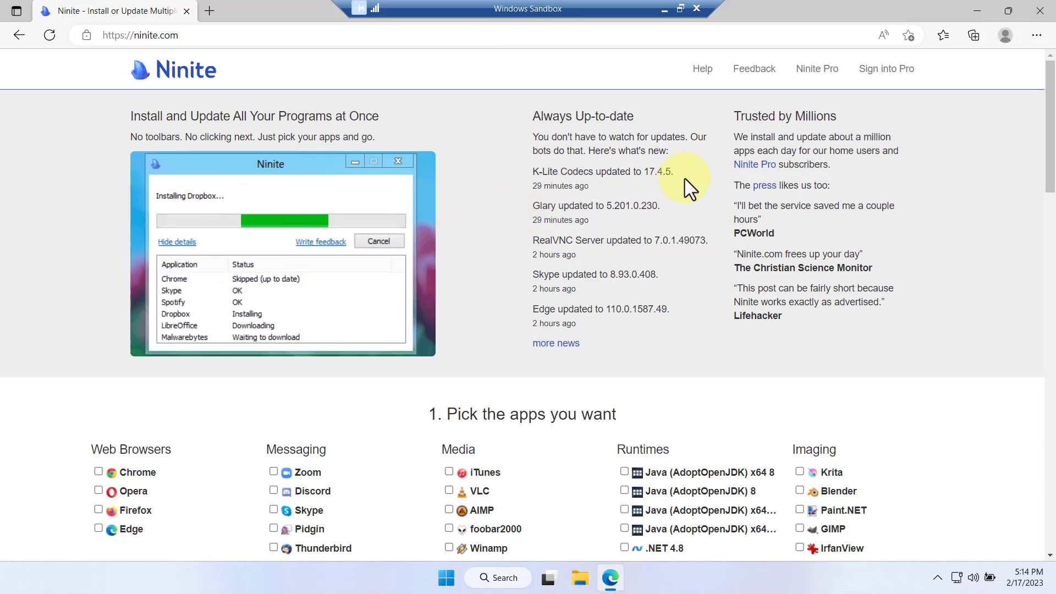
pyautogui.scroll(-4, 691, 188)
pyautogui.scroll(-1, 685, 179)
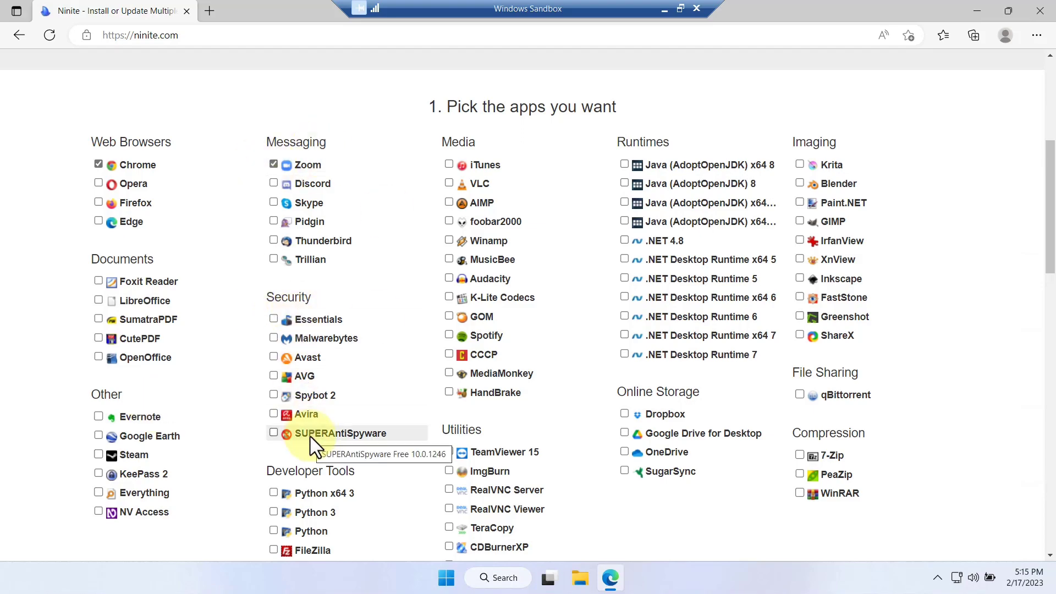
# - Select TeamViewer 15, VLC, IrfanView and WinRAR among the apps to include in the Ninite installer
pyautogui.scroll(-3, 285, 434)
pyautogui.scroll(-4, 305, 363)
pyautogui.scroll(4, 309, 418)
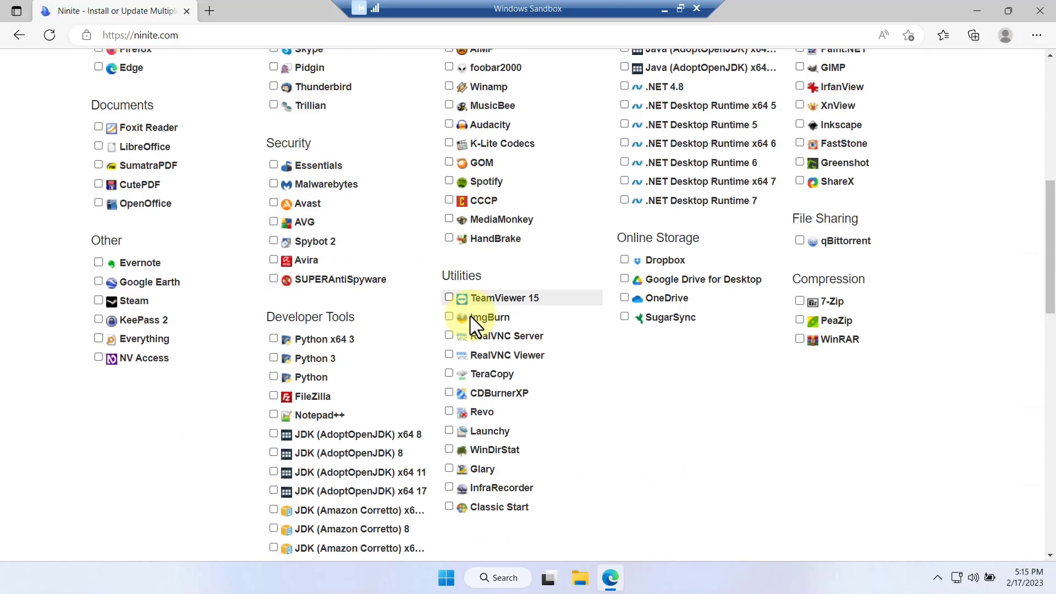
pyautogui.click(449, 299)
pyautogui.scroll(3, 468, 275)
pyautogui.click(449, 183)
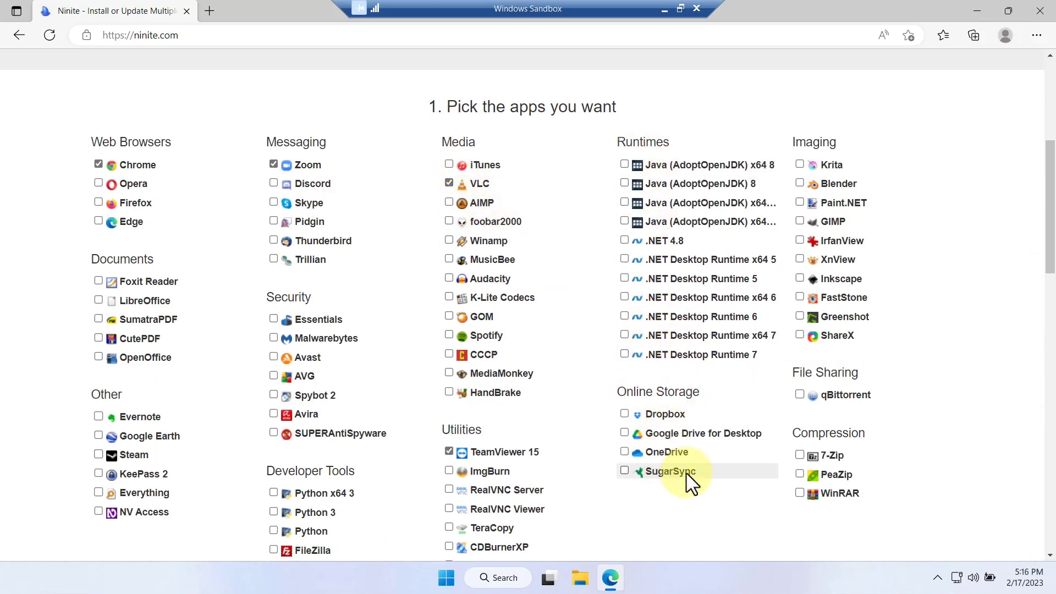
pyautogui.click(799, 241)
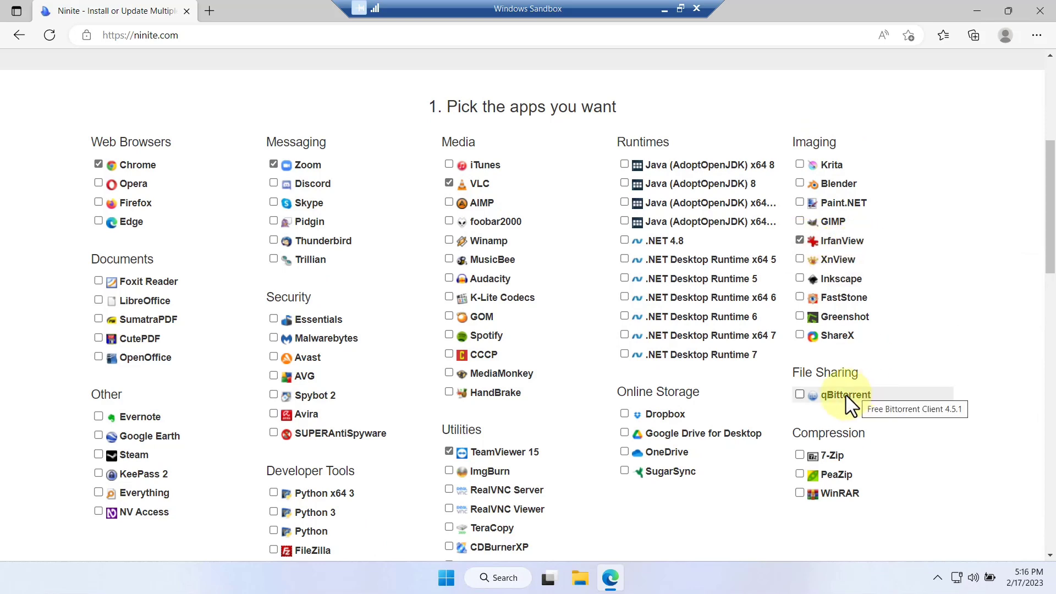
pyautogui.scroll(-1, 819, 421)
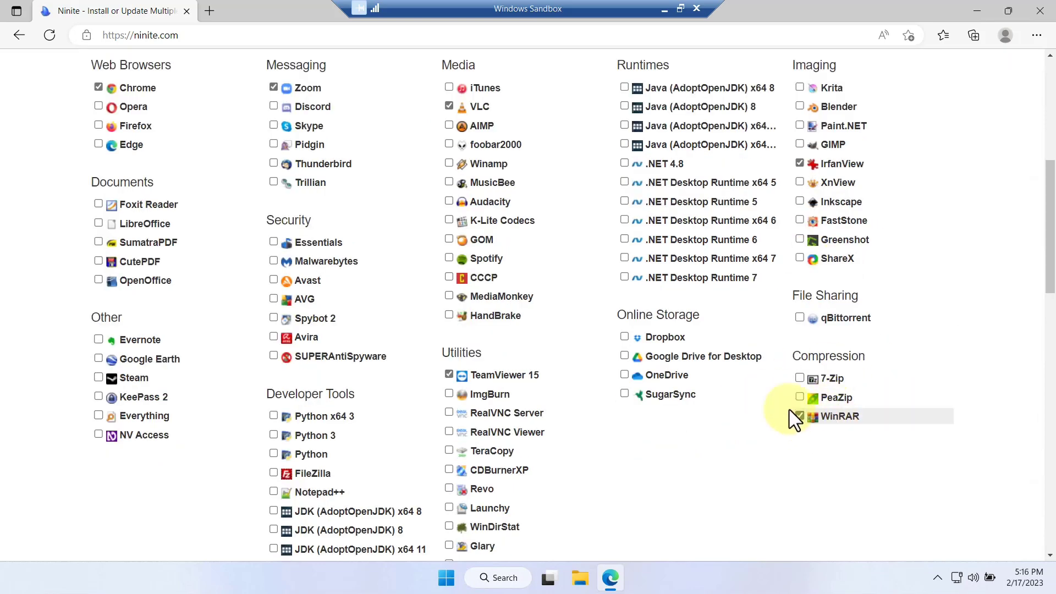
# - Download the custom Ninite installer for the selected apps and run it
pyautogui.scroll(-6, 559, 299)
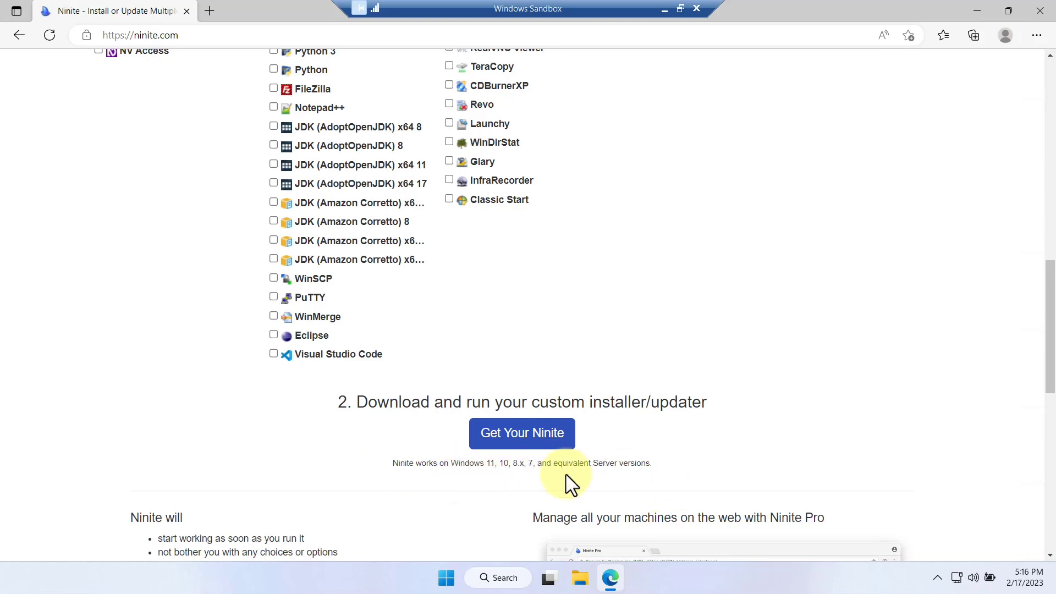
pyautogui.click(523, 434)
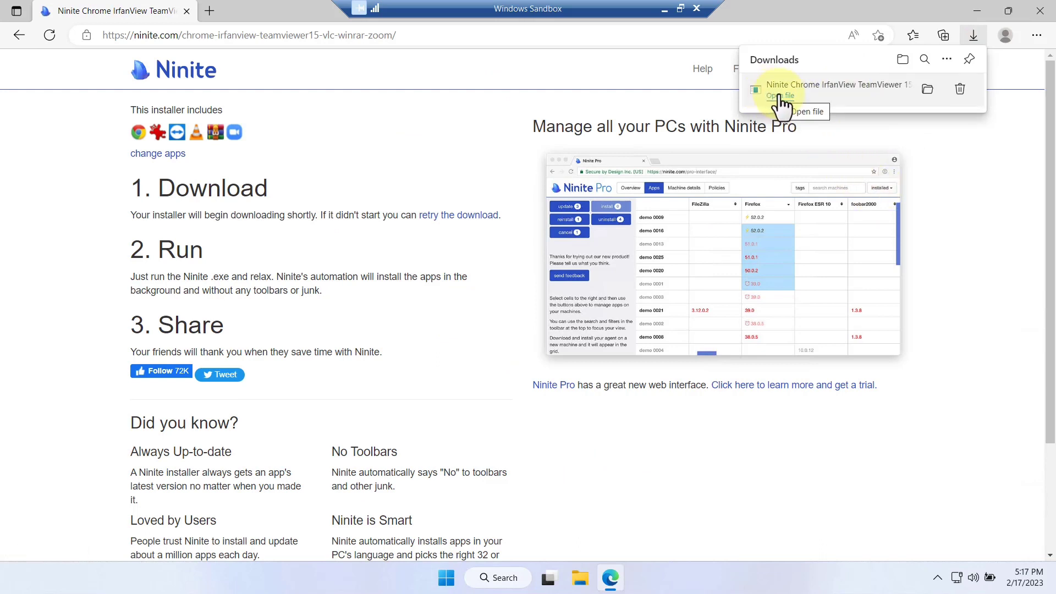
pyautogui.click(780, 96)
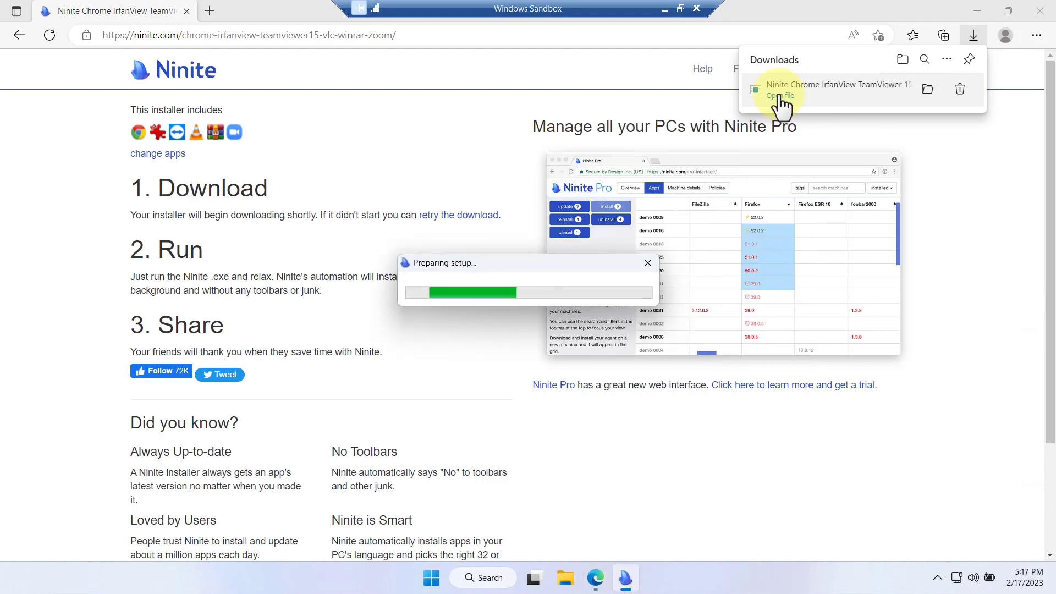
# - Show the downloaded Ninite installer in its folder and enlarge the file icons
pyautogui.click(927, 91)
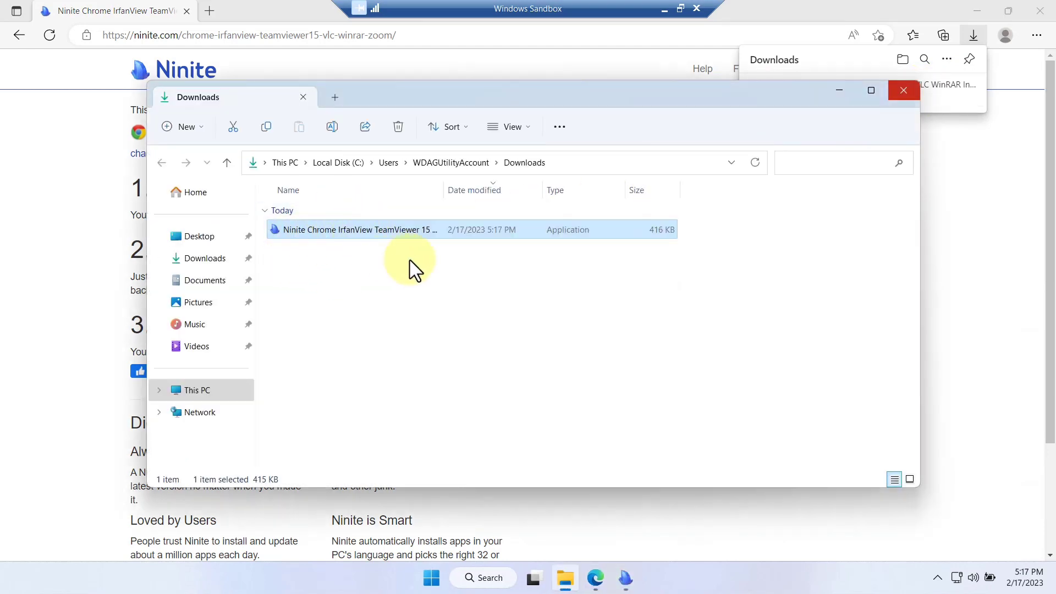
pyautogui.scroll(1, 412, 263)
pyautogui.scroll(3, 416, 271)
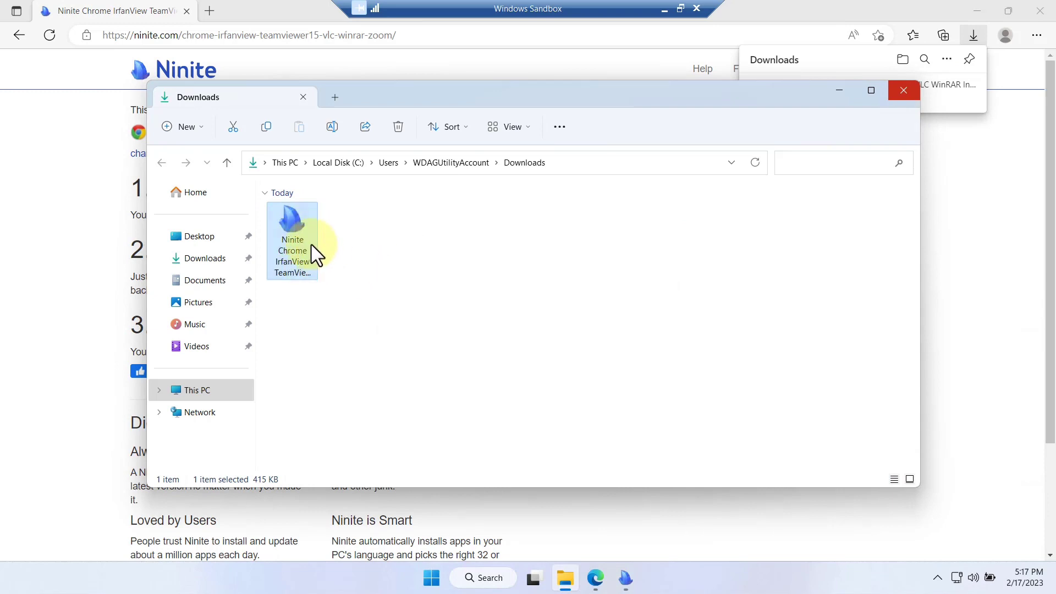
# - Bring the Ninite installer forward, minimize the other windows and show its per-application installation details
pyautogui.click(628, 579)
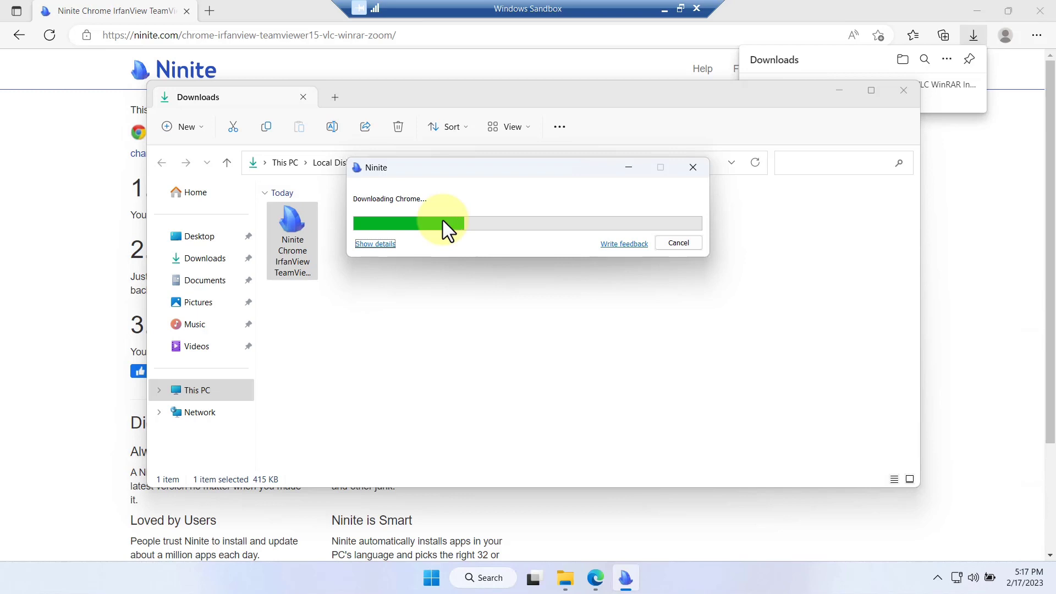
pyautogui.click(839, 91)
pyautogui.click(982, 11)
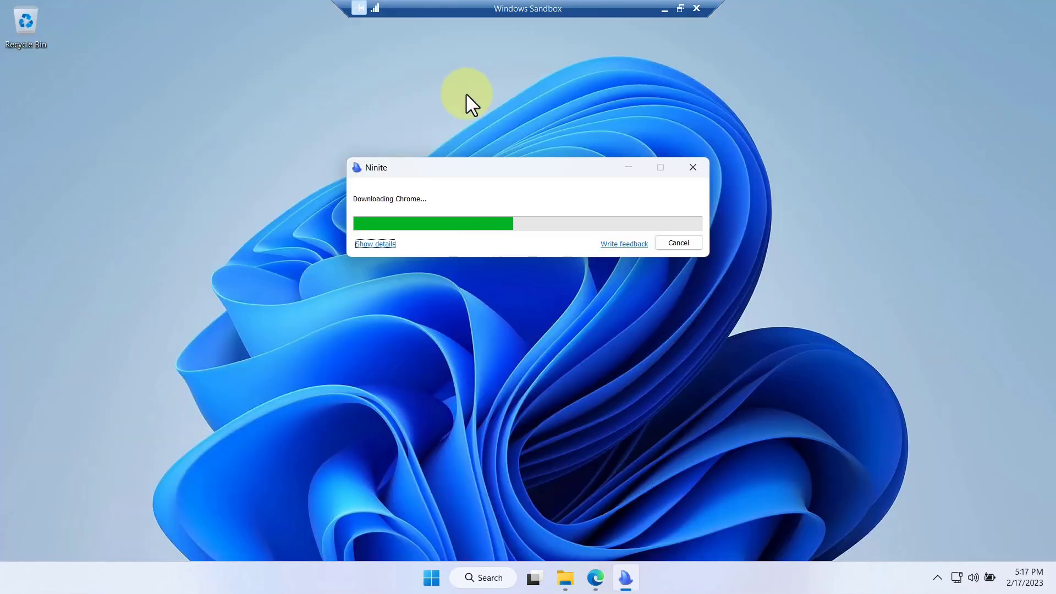
pyautogui.click(364, 244)
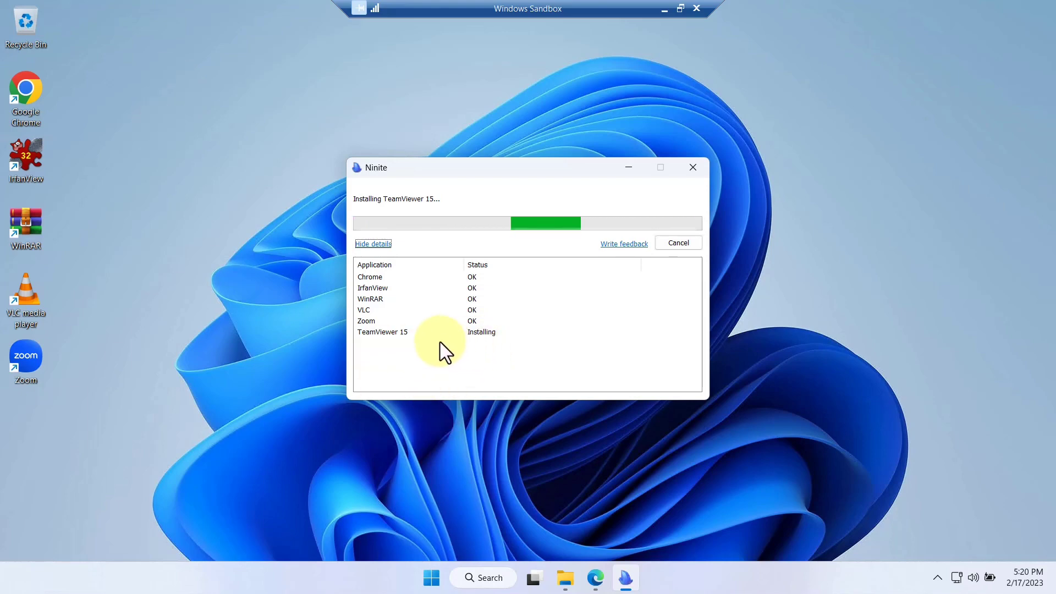
# - Launch Google Chrome maximized and start its welcome setup, keeping the Gmail, YouTube and Maps bookmarks
pyautogui.doubleClick(27, 90)
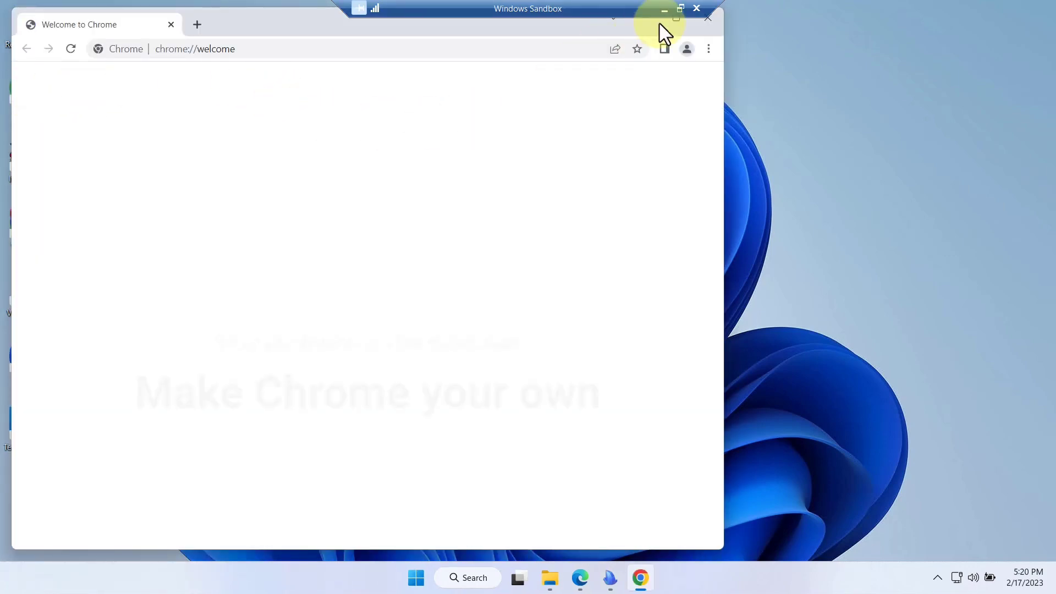
pyautogui.click(677, 22)
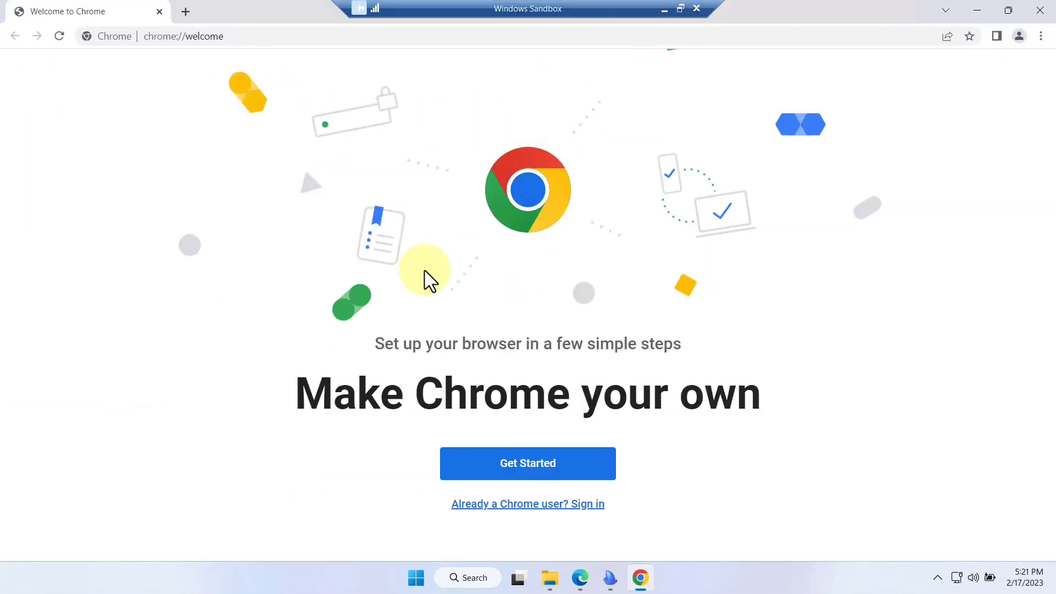
pyautogui.click(554, 474)
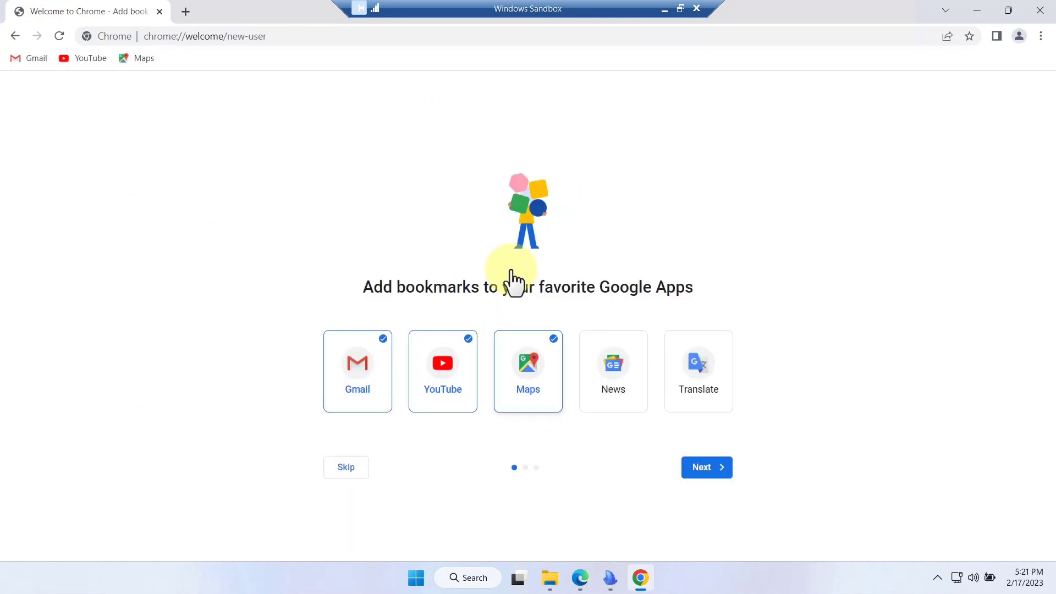
pyautogui.click(702, 472)
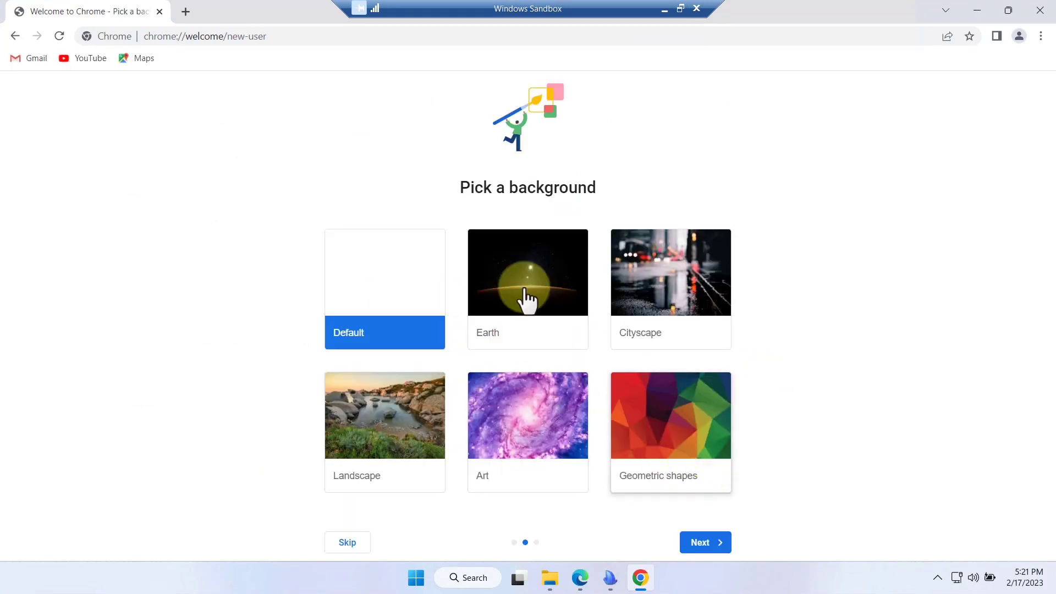
# - Finish the Chrome setup with the Earth background, skipping the default browser and sign-in offers, and minimize the browser
pyautogui.click(539, 268)
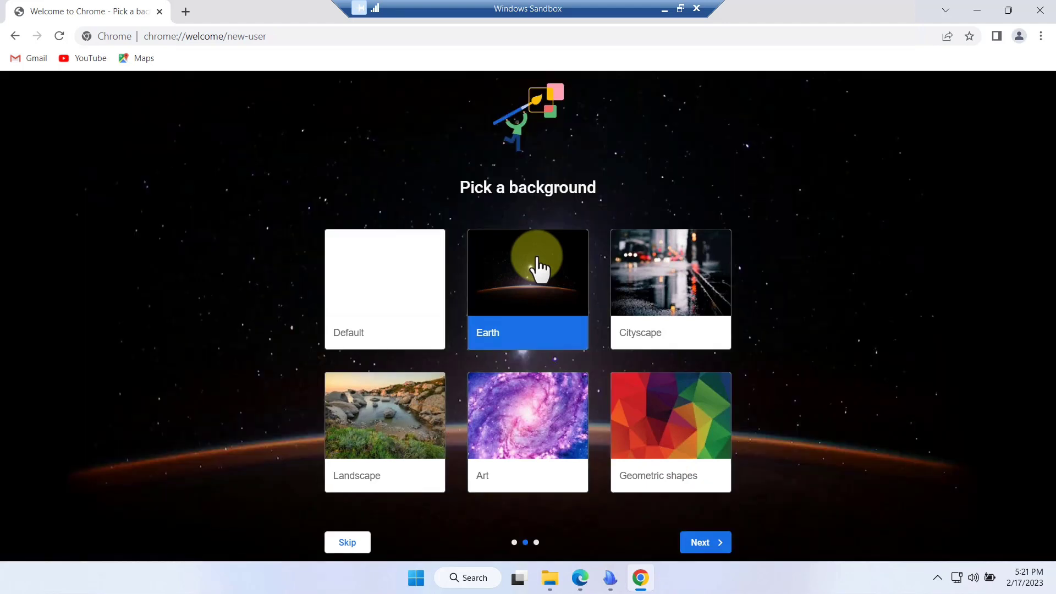
pyautogui.click(706, 547)
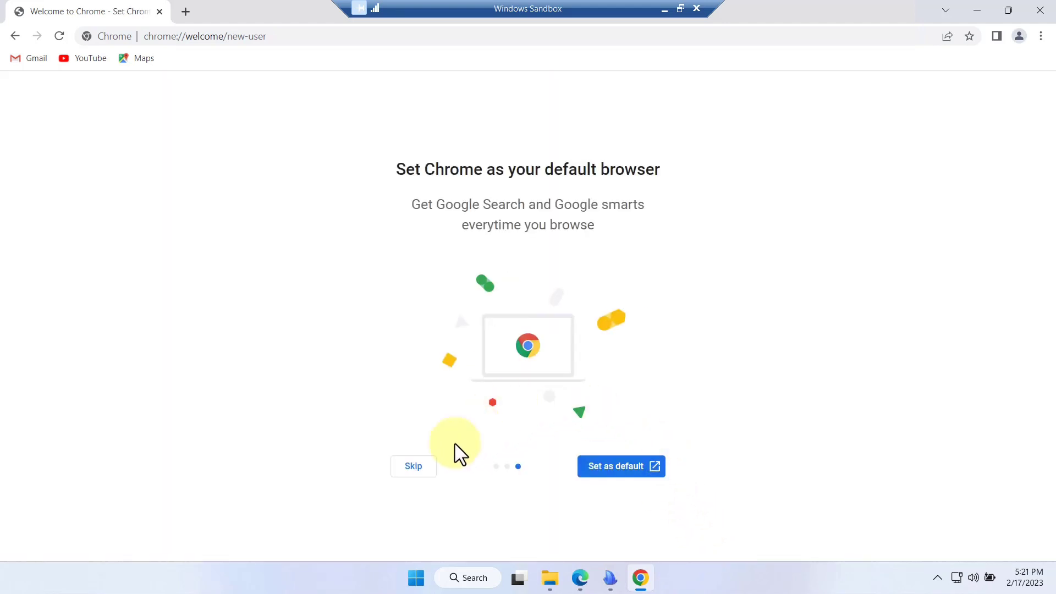
pyautogui.click(426, 472)
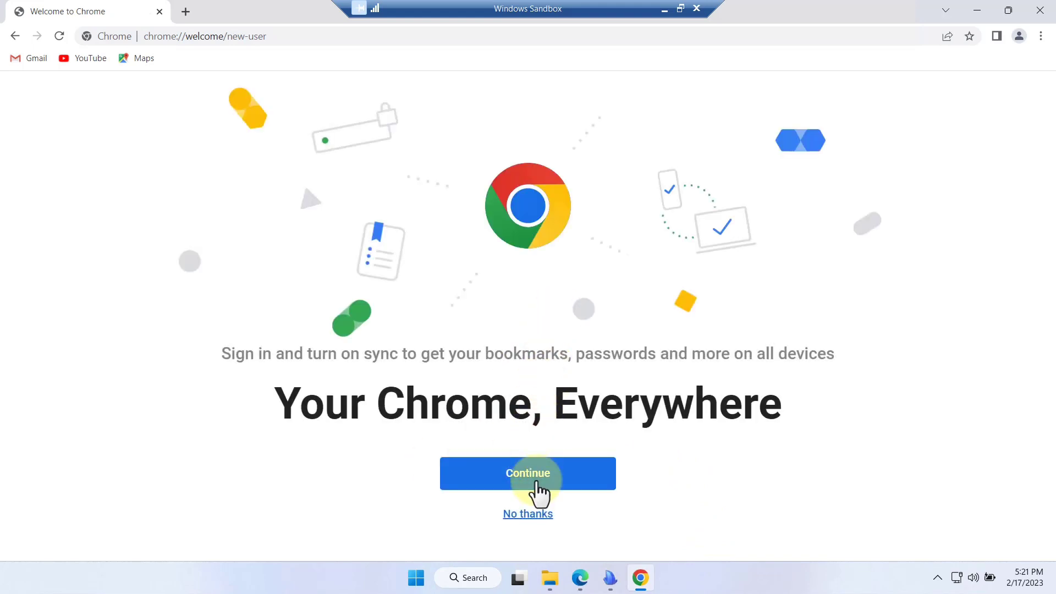
pyautogui.click(531, 516)
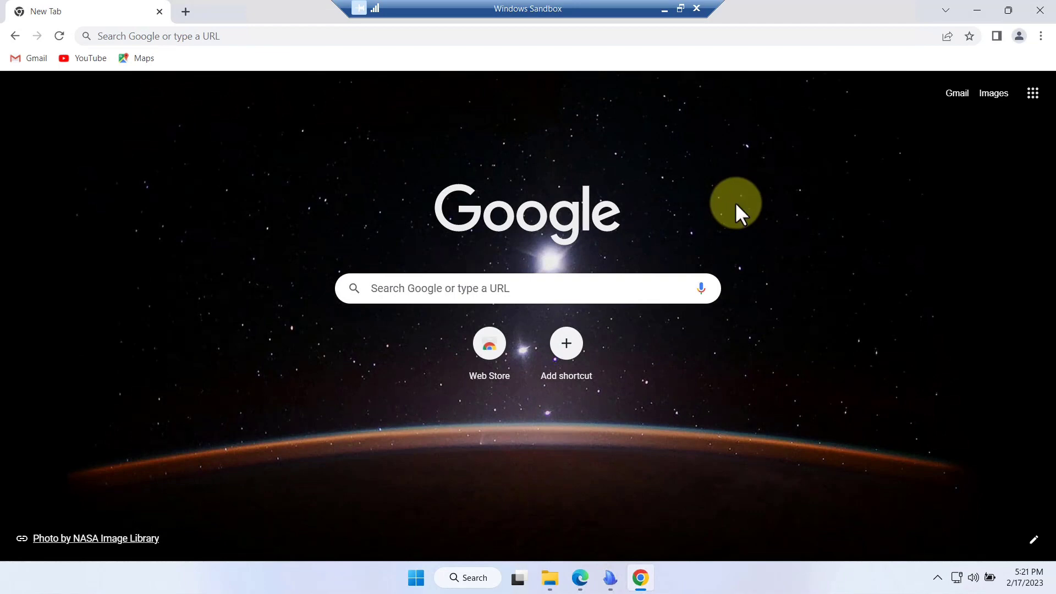
pyautogui.click(987, 9)
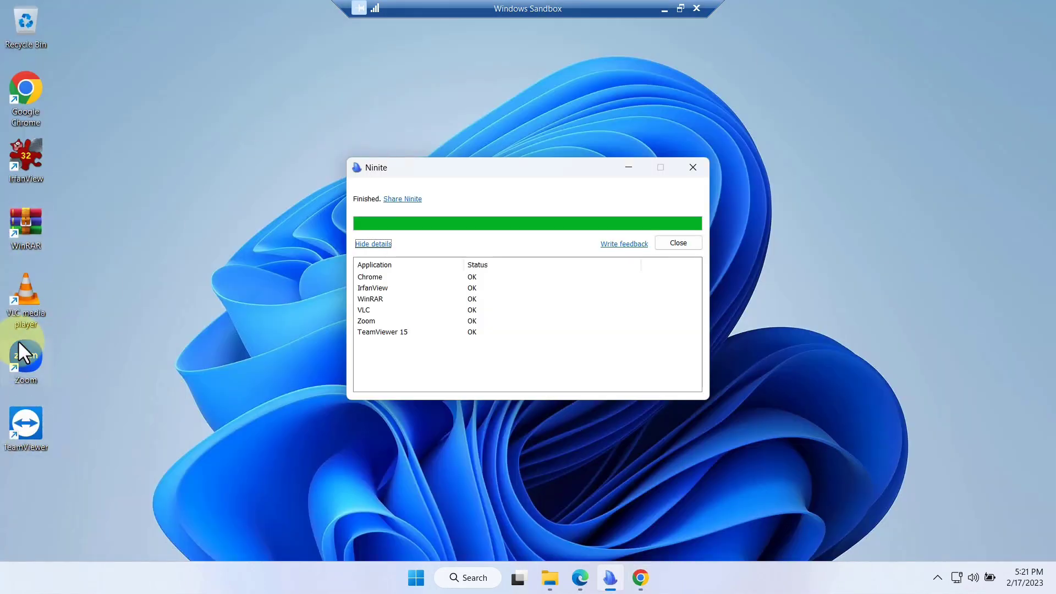
# - Launch VLC media player, accept its network access policy with both options enabled, and close VLC and the Ninite installer
pyautogui.doubleClick(31, 315)
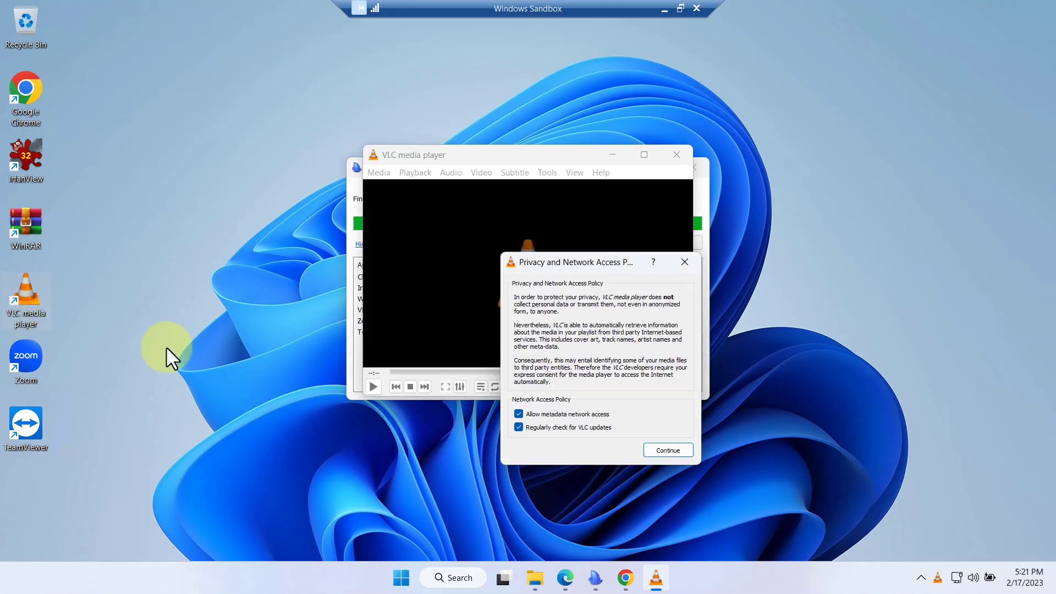
pyautogui.click(669, 450)
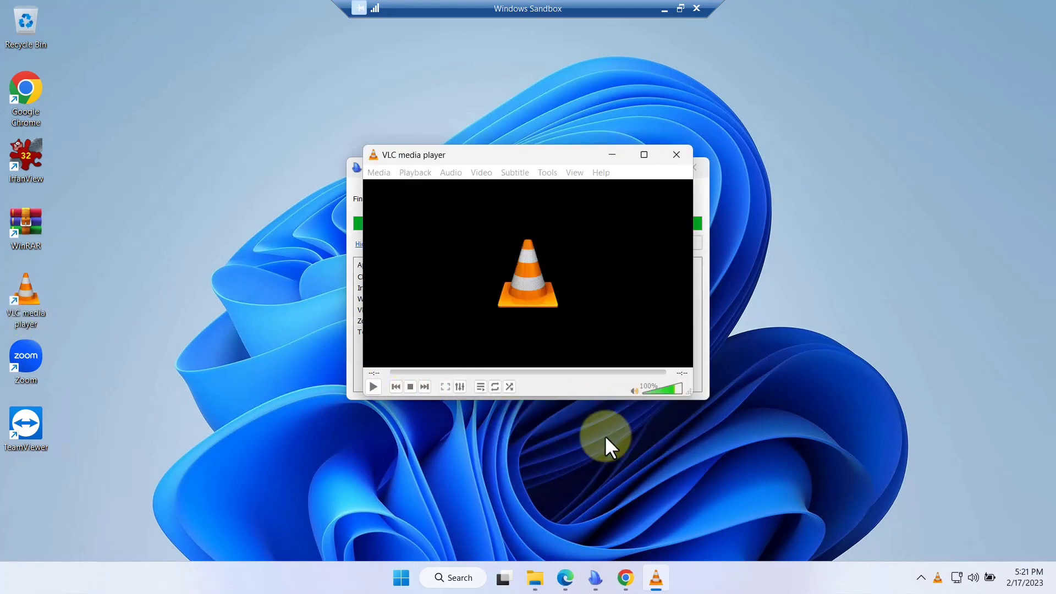
pyautogui.click(672, 155)
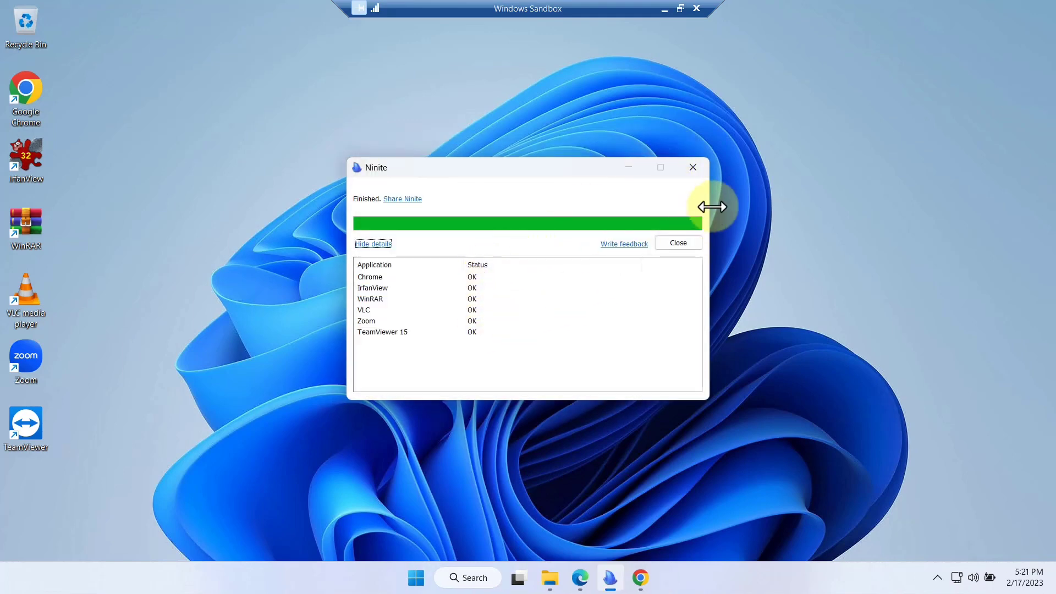
pyautogui.click(699, 173)
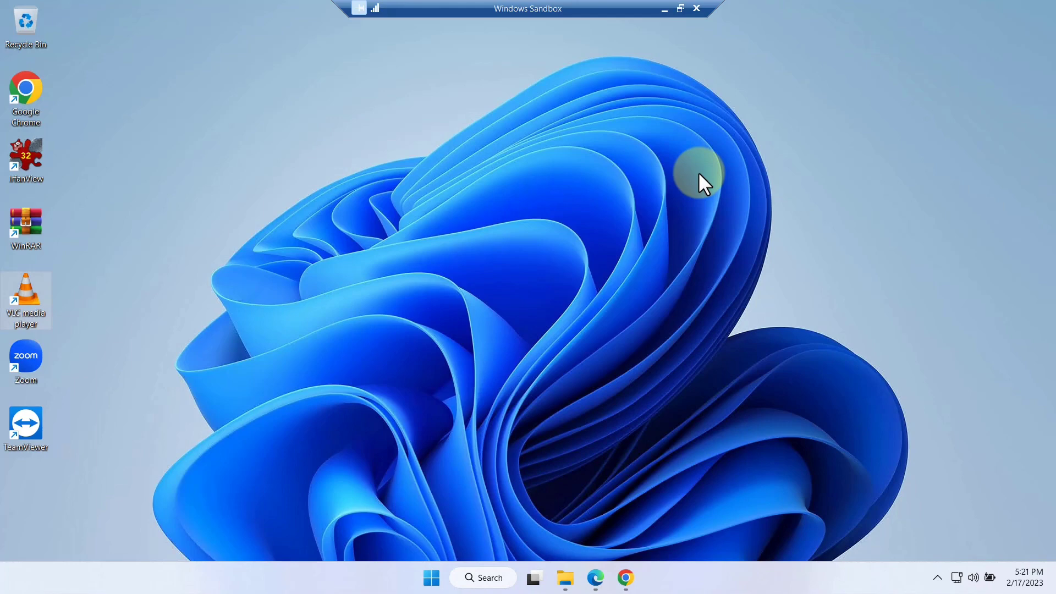